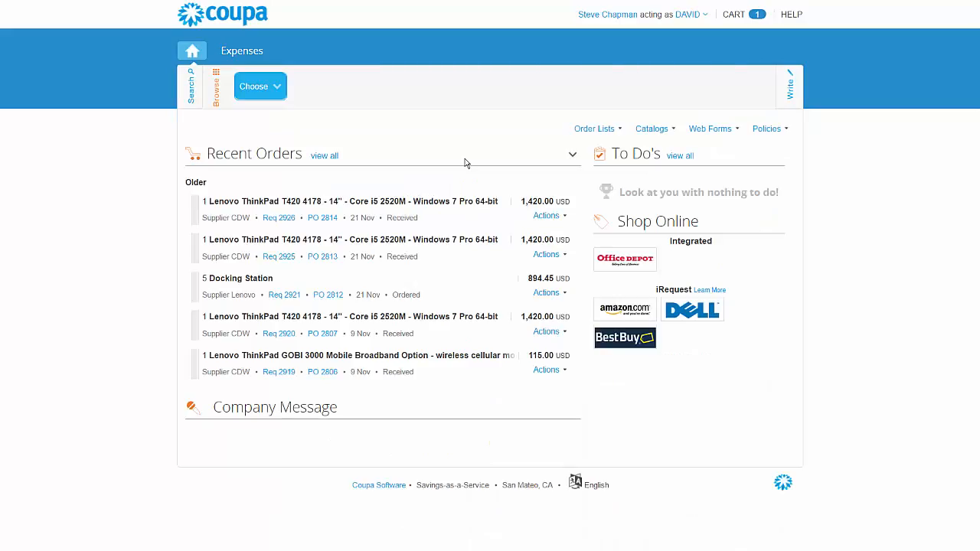
Browse the IT catalog category and add one Docking Station for Lenovo laptops to the cart.
left_click(276, 88)
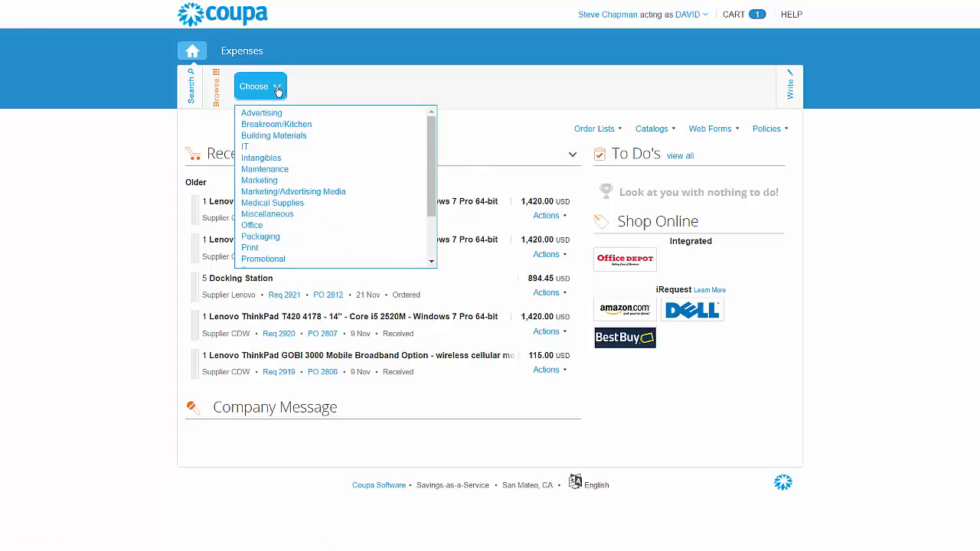
left_click(245, 148)
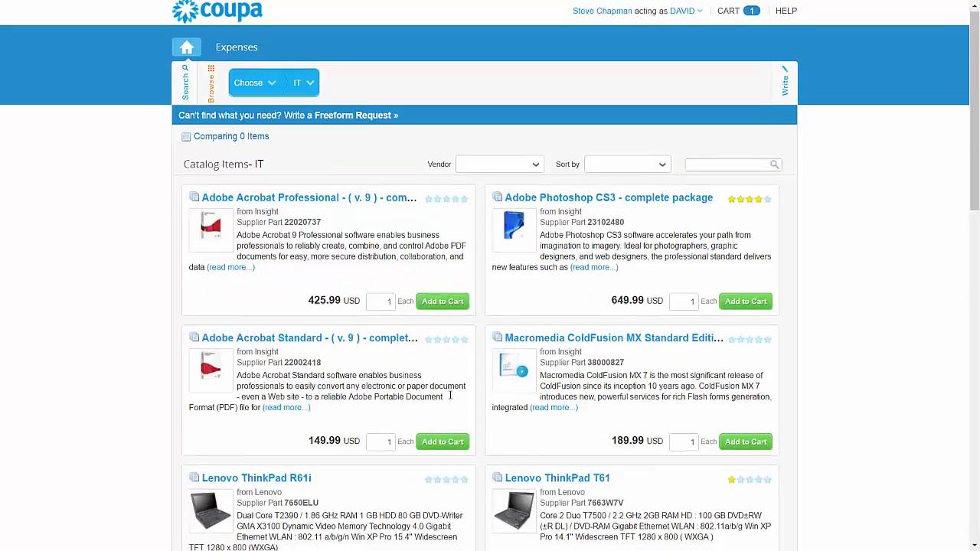
scroll(450, 395, "down", 3)
scroll(450, 395, "down", 2)
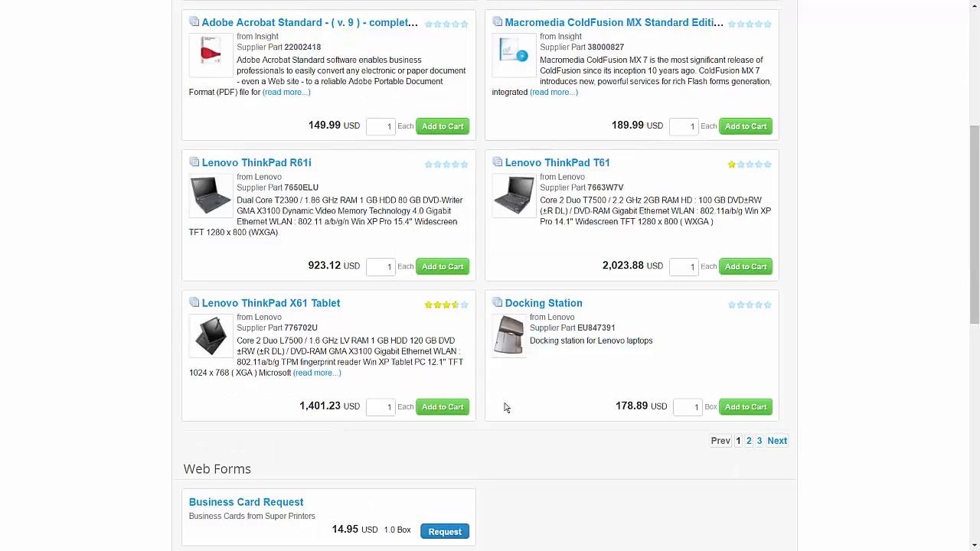
left_click(747, 410)
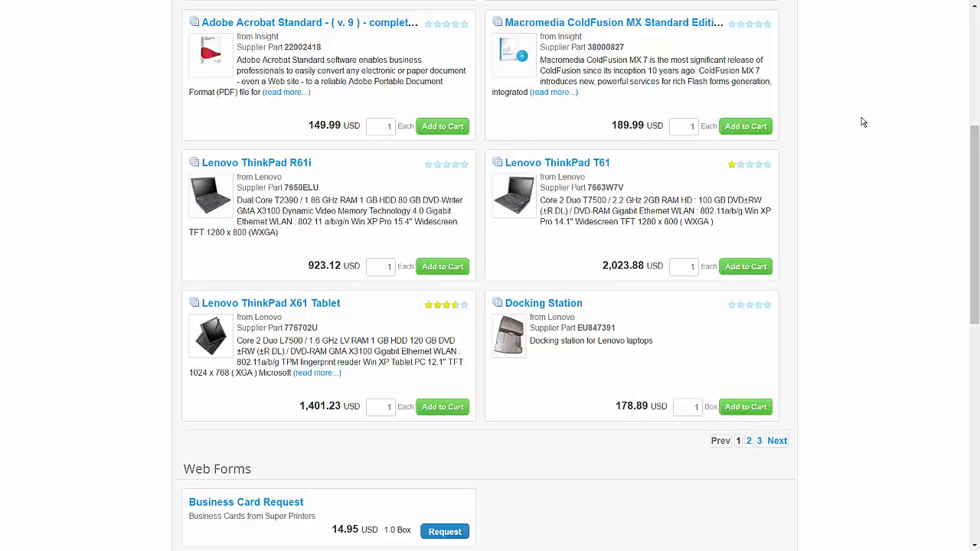
Write a freeform item request described as "Cables" with CDW as the supplier.
scroll(862, 122, "up", 4)
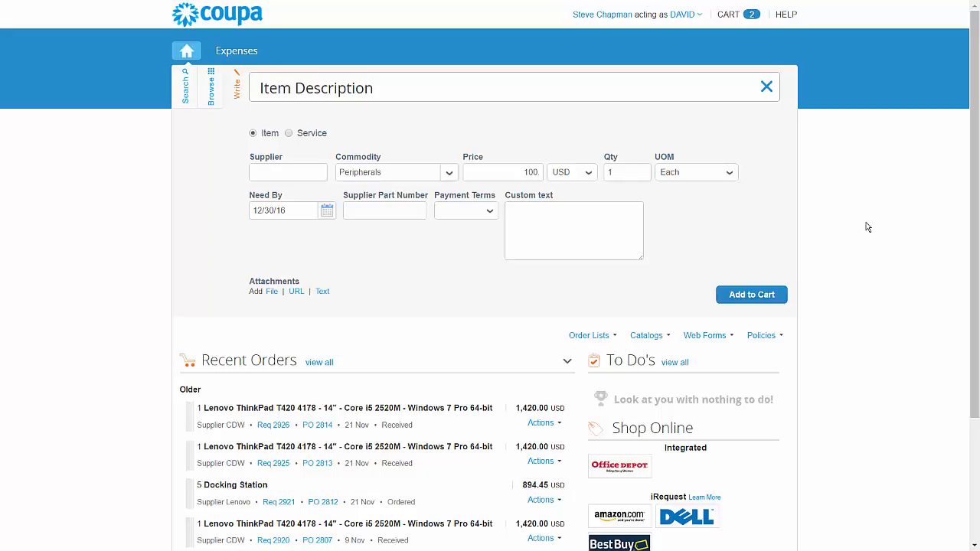
left_click(281, 89)
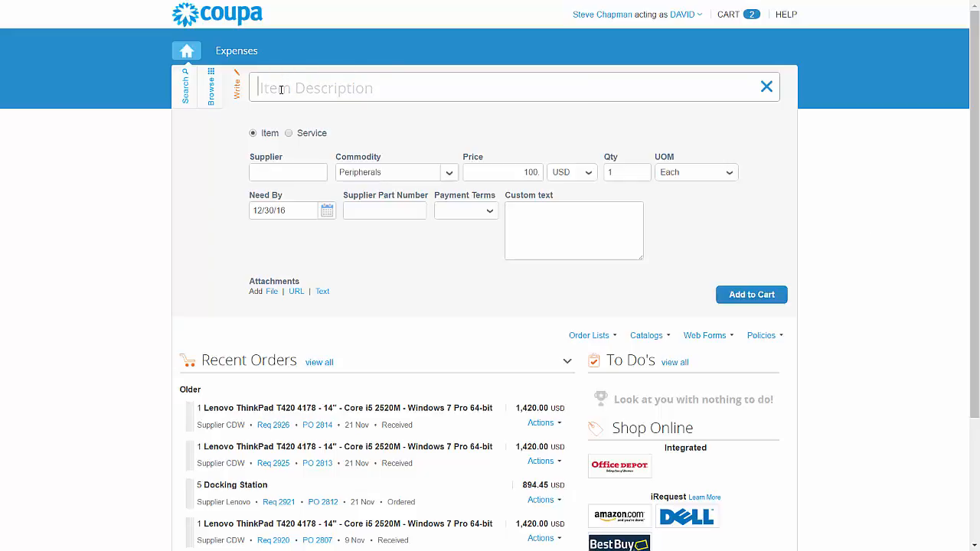
type("Cables")
left_click(286, 173)
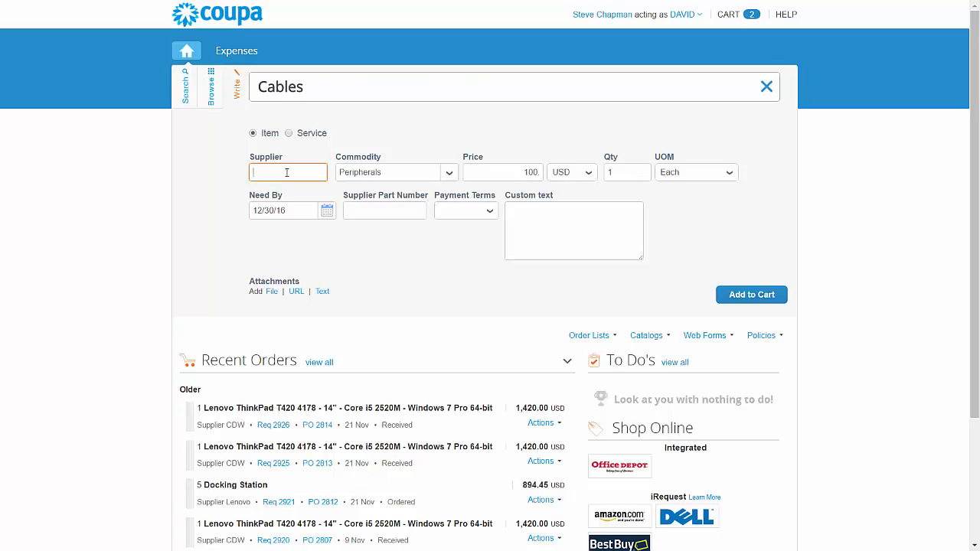
type("cd")
left_click(262, 190)
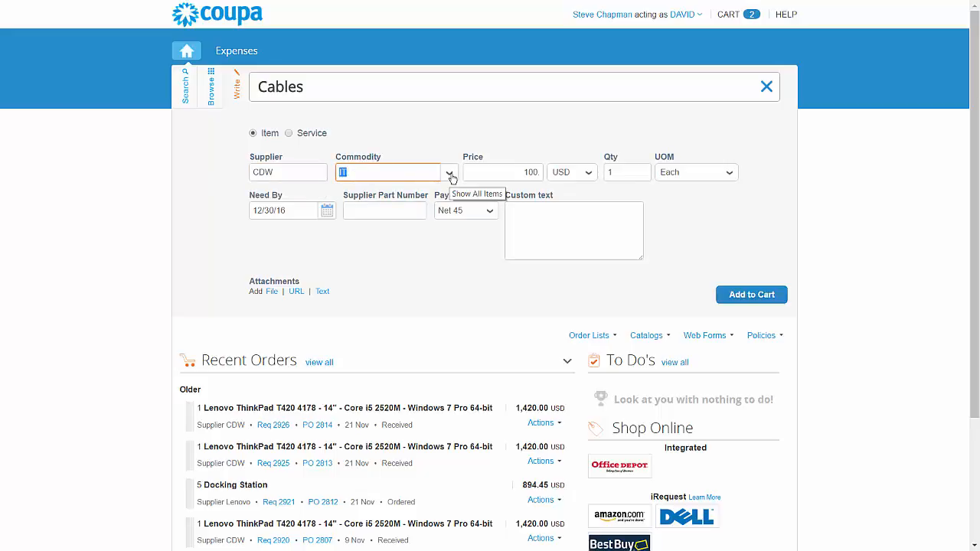
Set the request's commodity to Cables under IT hardware.
left_click(450, 174)
mouse_move(421, 238)
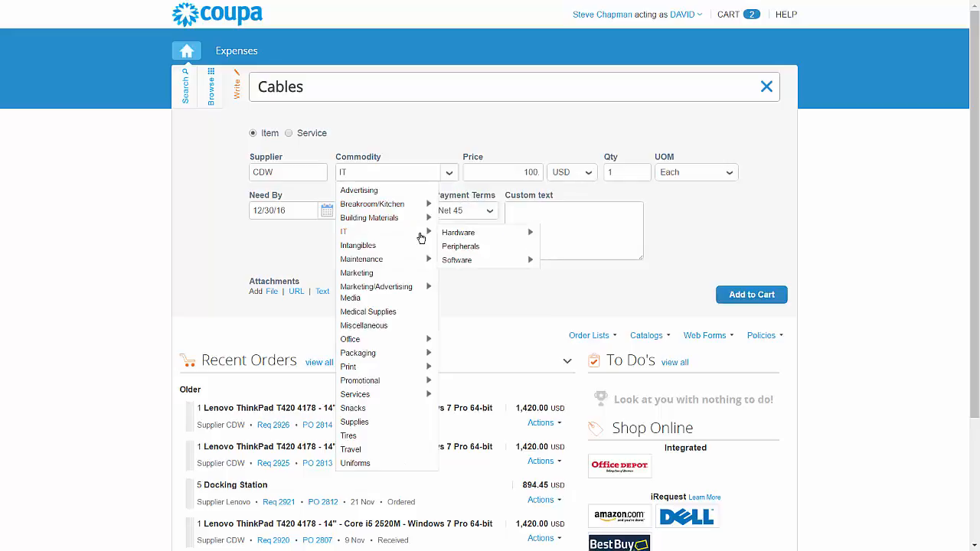
mouse_move(457, 235)
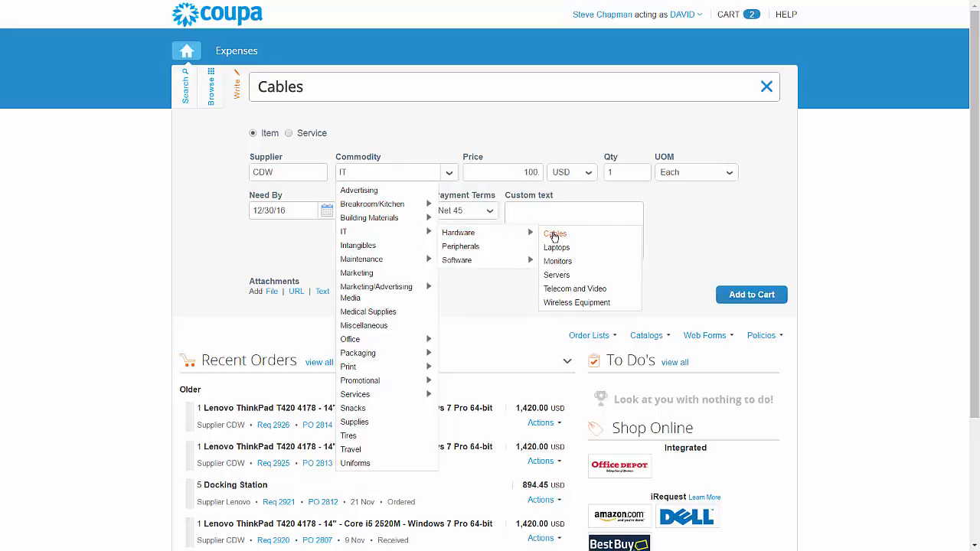
left_click(554, 234)
Set the cable request's price to 35 USD and its quantity to 3.
left_click(521, 176)
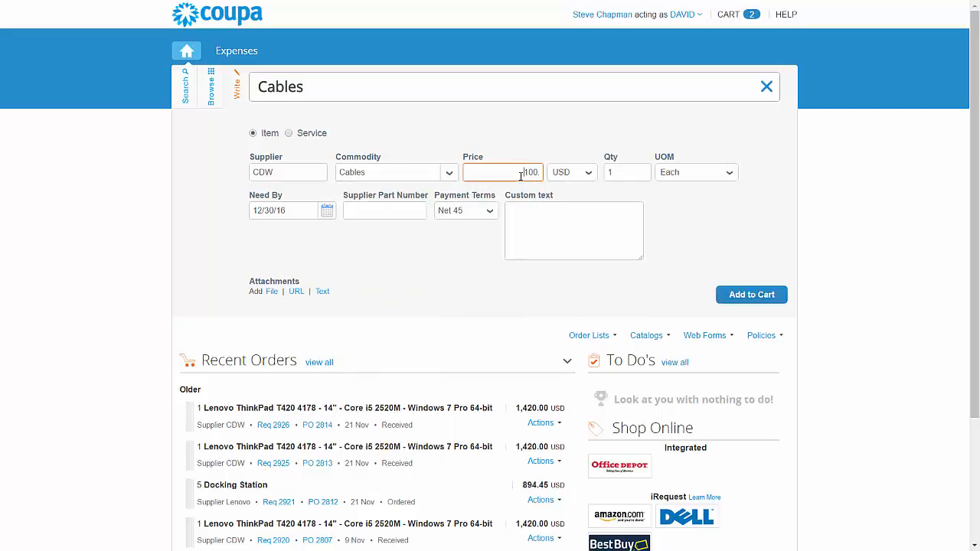
left_click_drag(521, 176, 540, 173)
type("35")
left_click(619, 175)
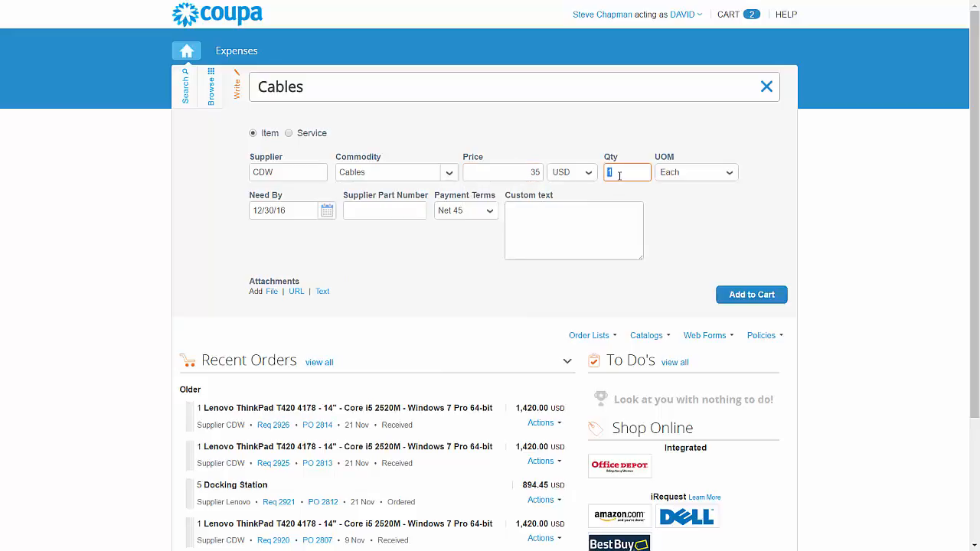
type("3")
key("Tab")
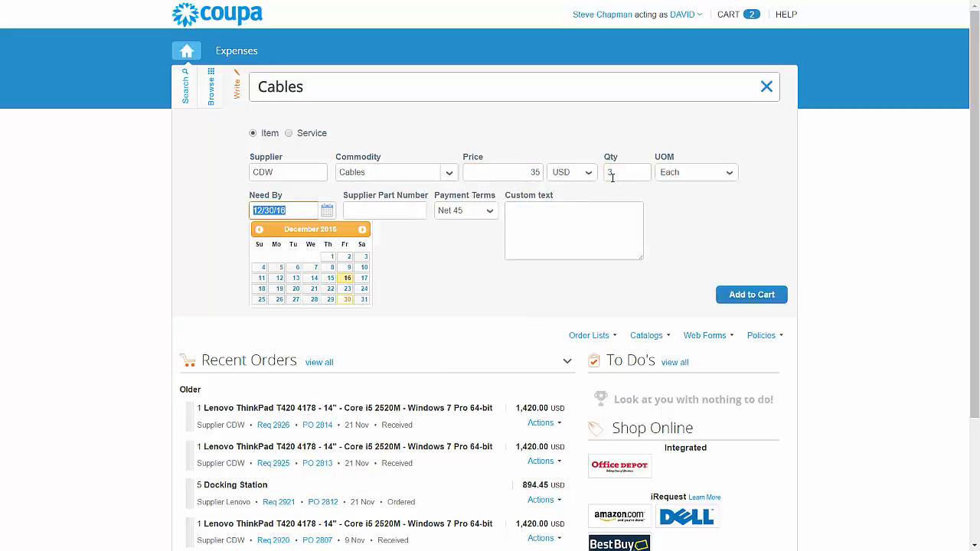
Choose 12/30/16 as the need-by date for the cables and add the request to the cart.
left_click(346, 300)
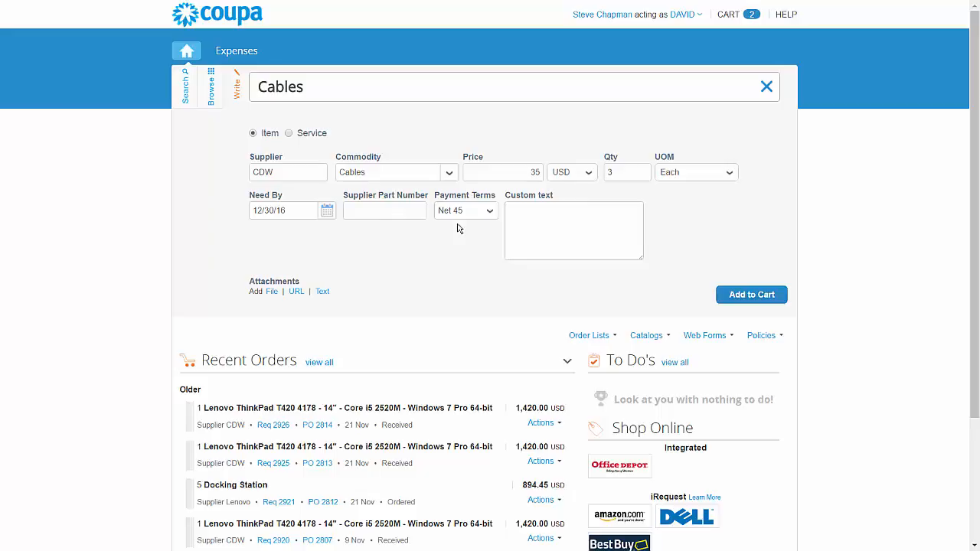
left_click(733, 297)
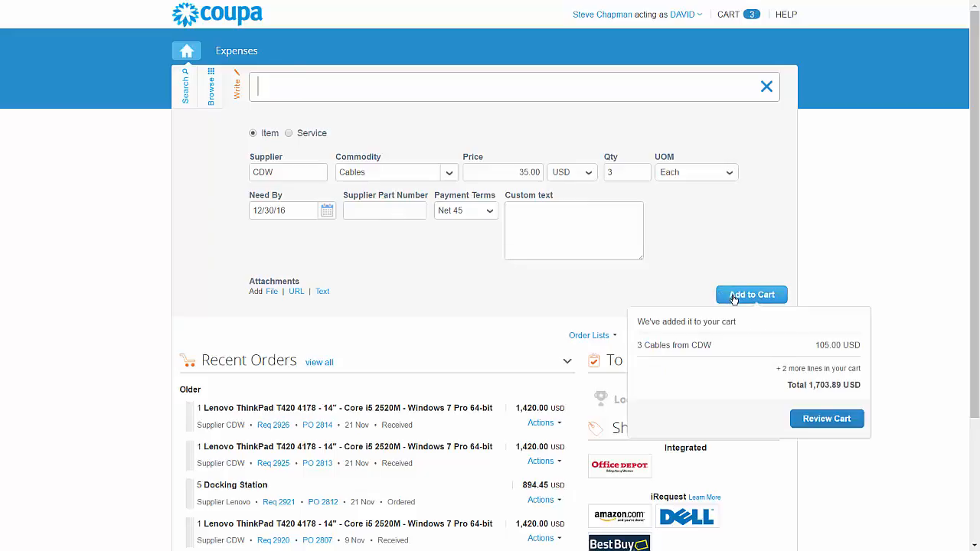
left_click(853, 340)
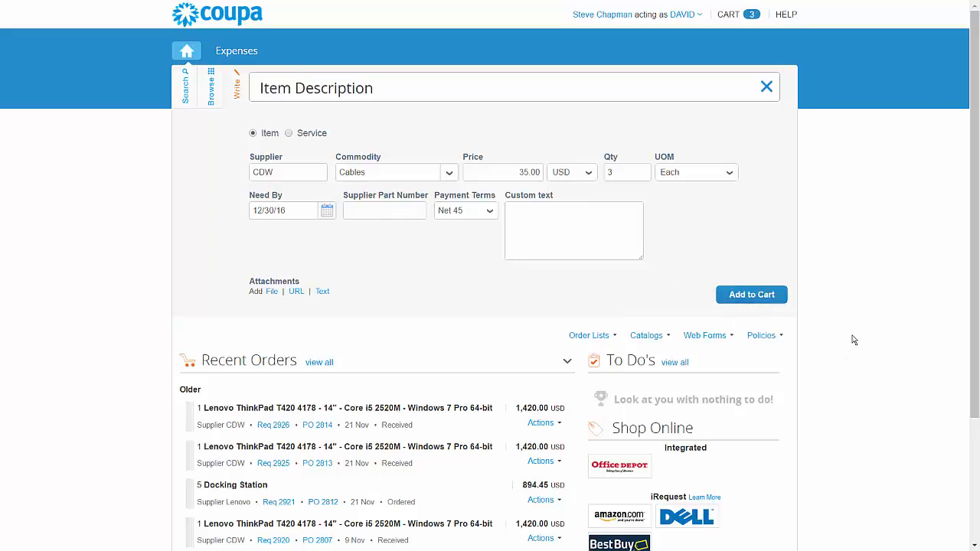
Open the Print Job web form and choose spiral binding with color prints.
left_click(724, 344)
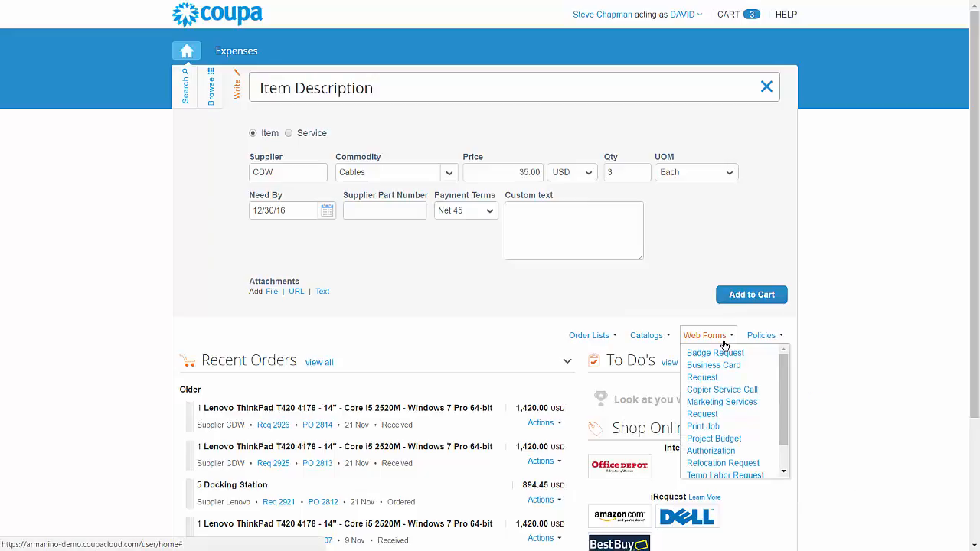
left_click(698, 427)
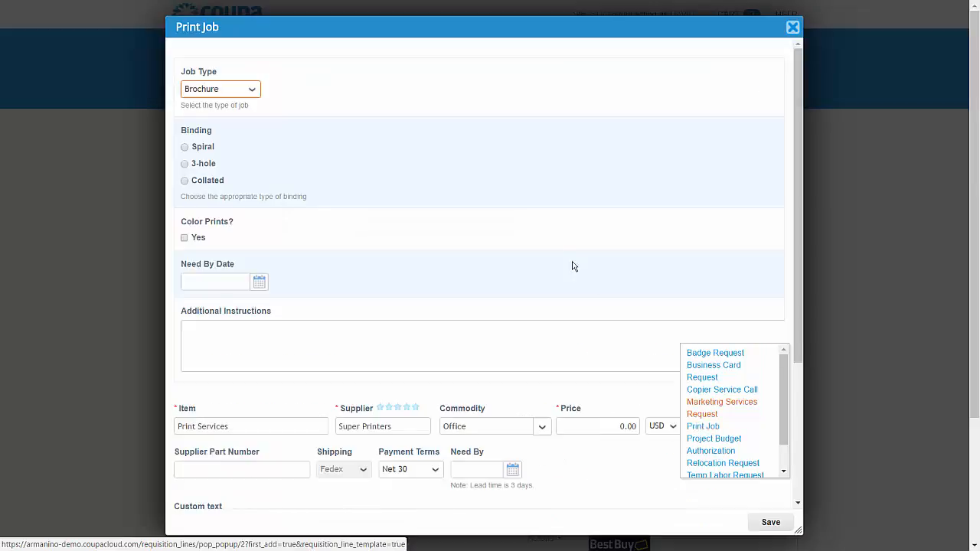
left_click(185, 149)
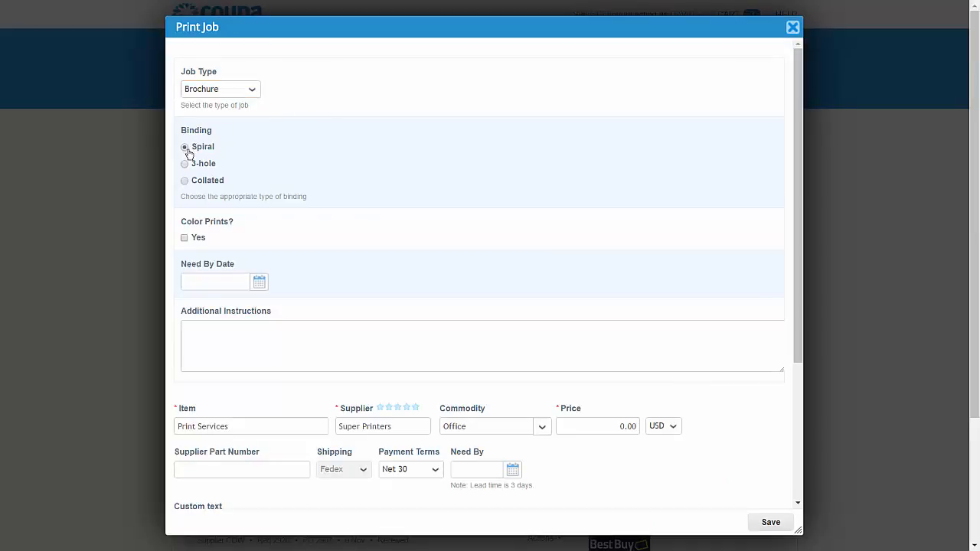
left_click(184, 238)
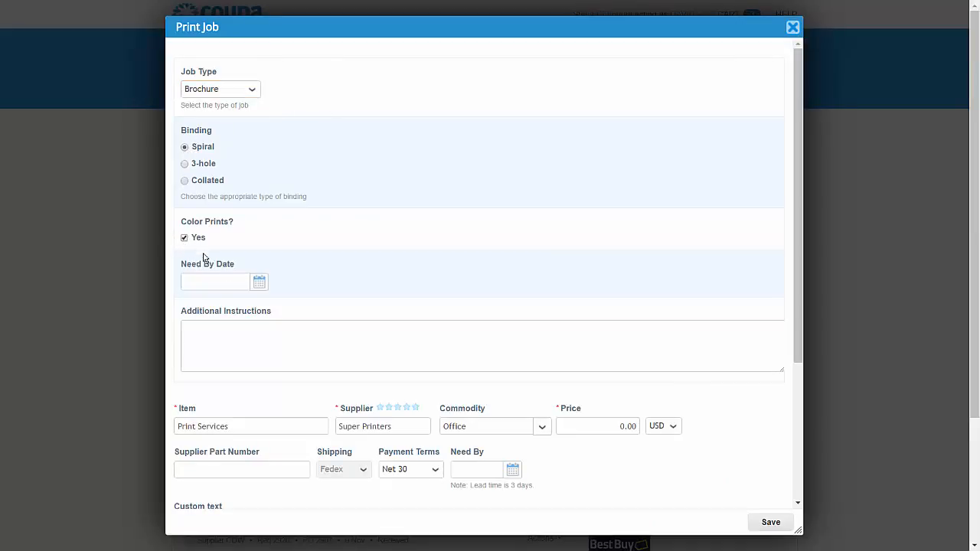
Set the print job's Need By Date to 01/31/17.
left_click(259, 282)
left_click(295, 301)
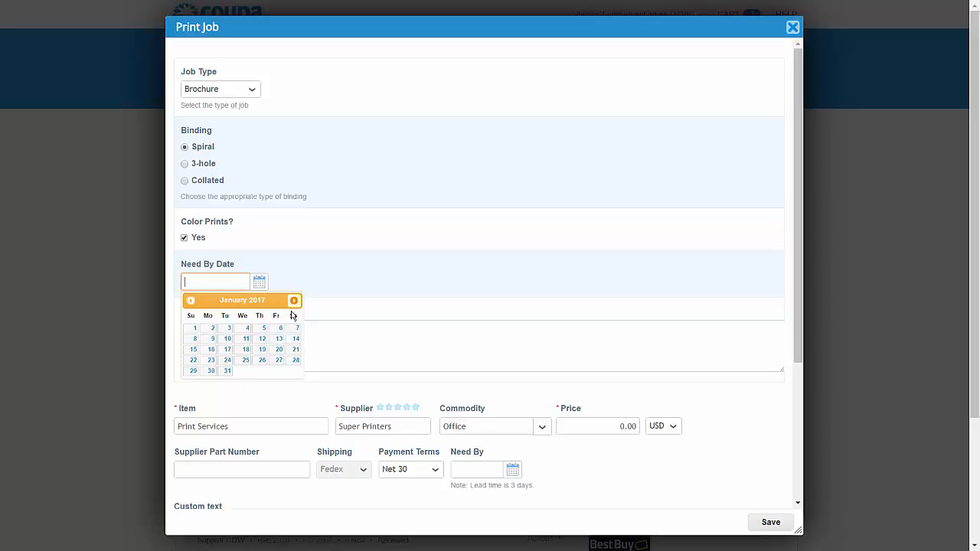
left_click(227, 370)
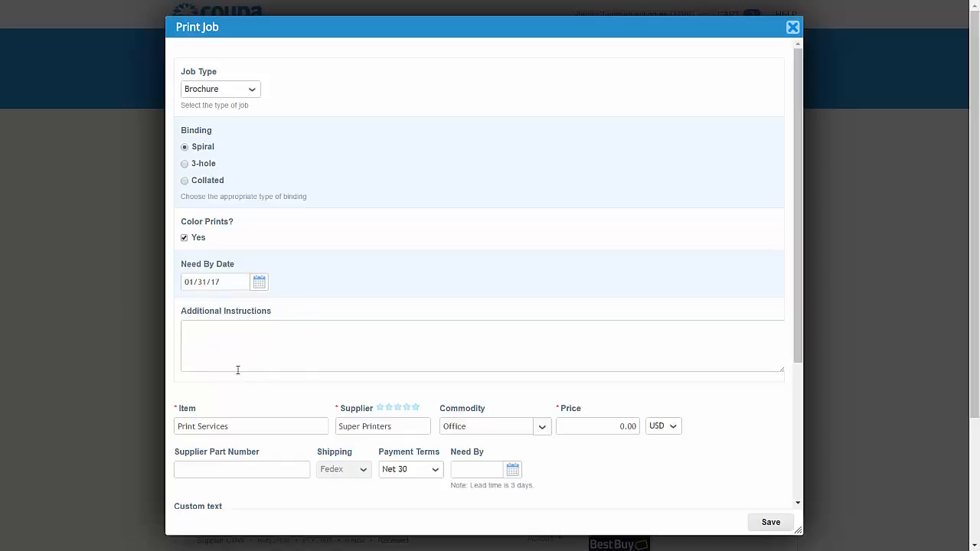
left_click(255, 324)
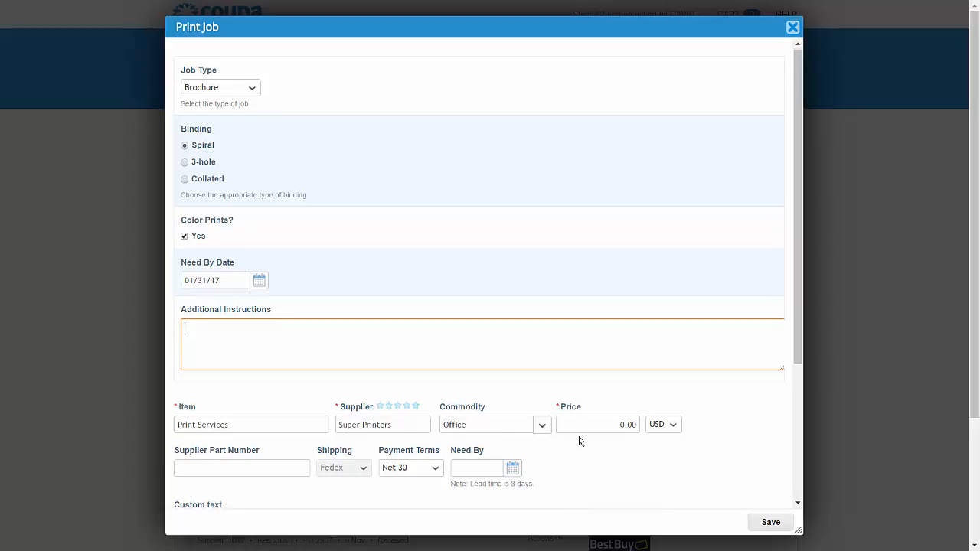
Set the print services price to 250.0 USD and save the print job request.
scroll(608, 436, "down", 1)
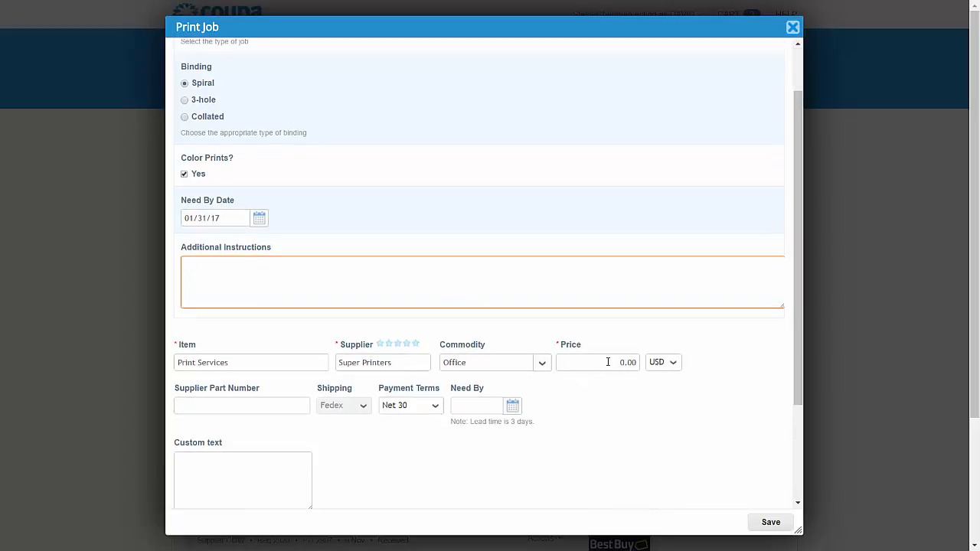
left_click(626, 362)
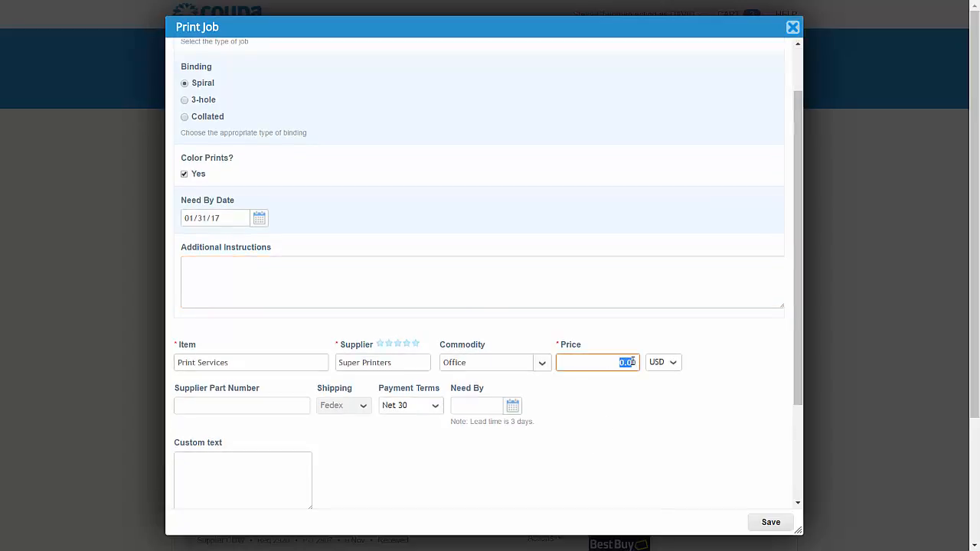
type("250.0")
key("Tab")
scroll(565, 403, "down", 1)
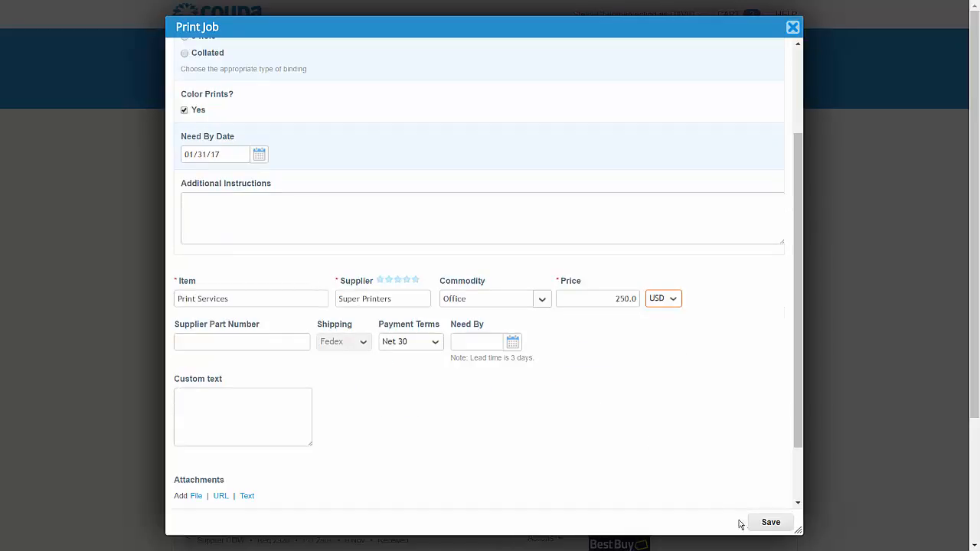
left_click(765, 525)
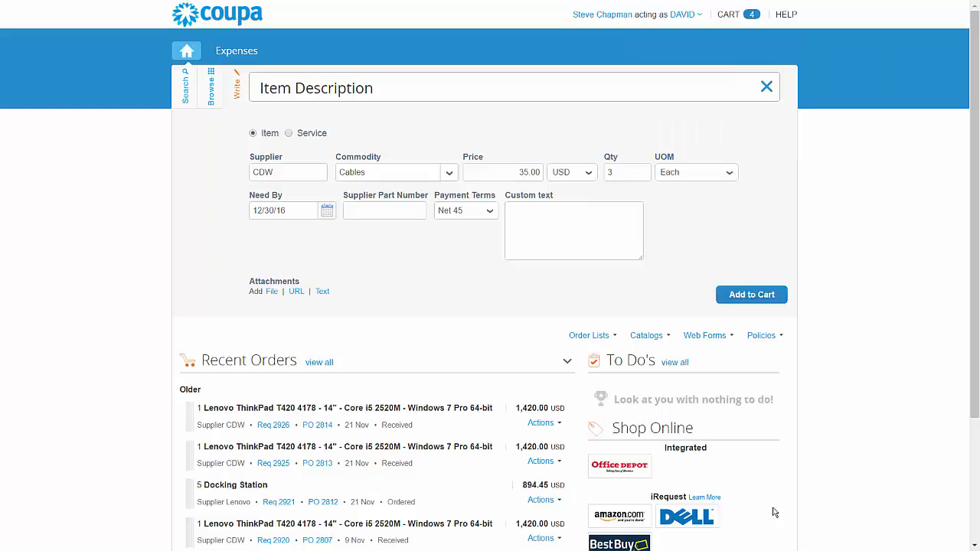
Open the ABC Order List and set the amount to order for the iPad 2 to 1.
left_click(610, 337)
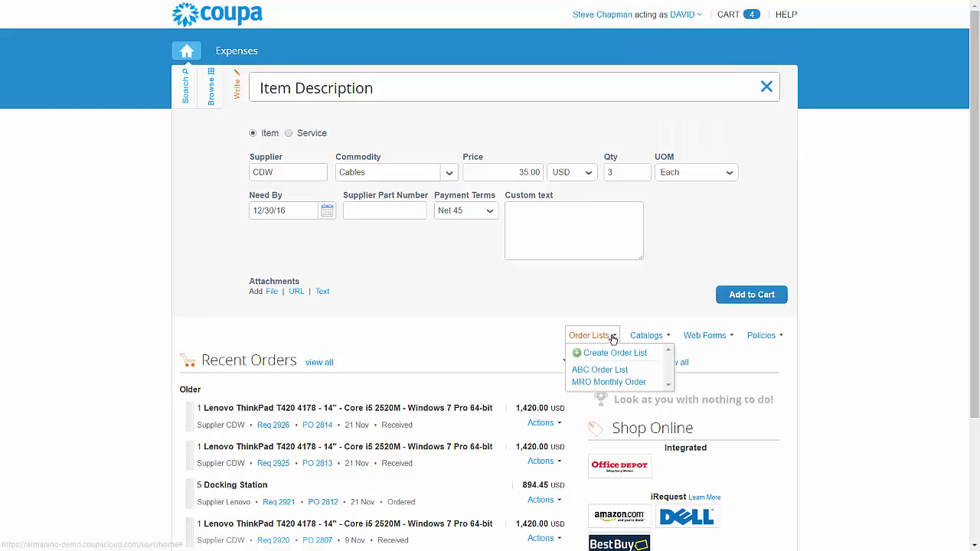
left_click(603, 372)
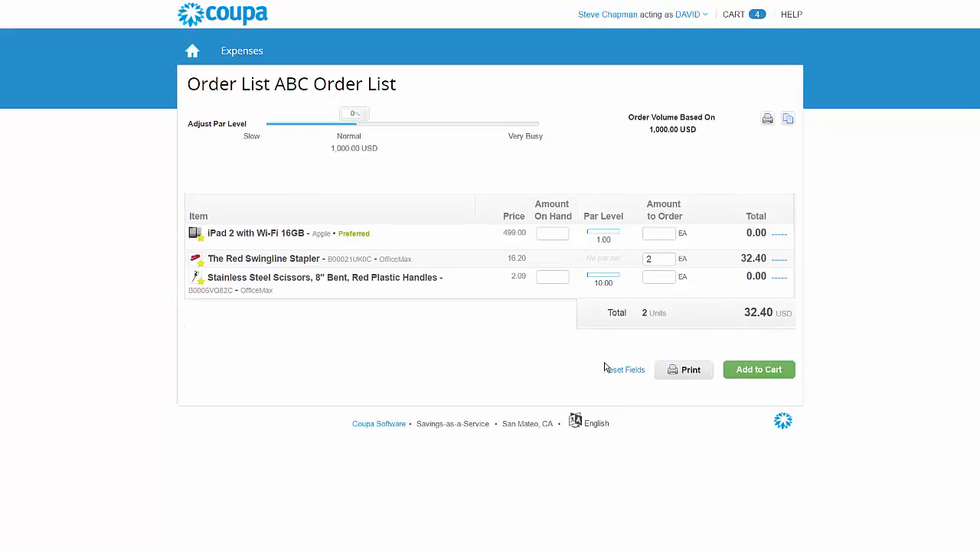
left_click(658, 234)
type("1")
key("Tab")
key("Tab")
Set the stainless steel scissors' amount to order to 2 and add the order list items to the cart.
left_click(657, 275)
type("2")
key("Tab")
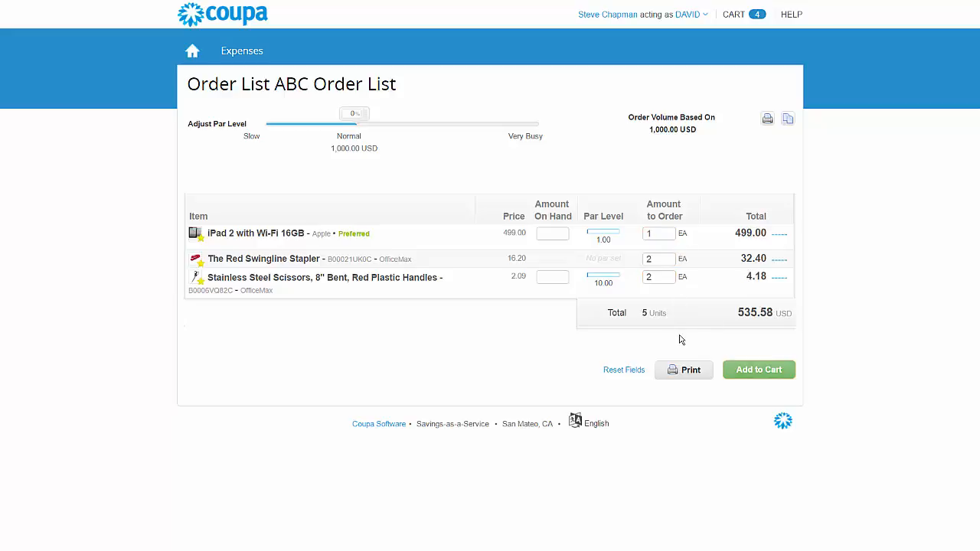
left_click(750, 370)
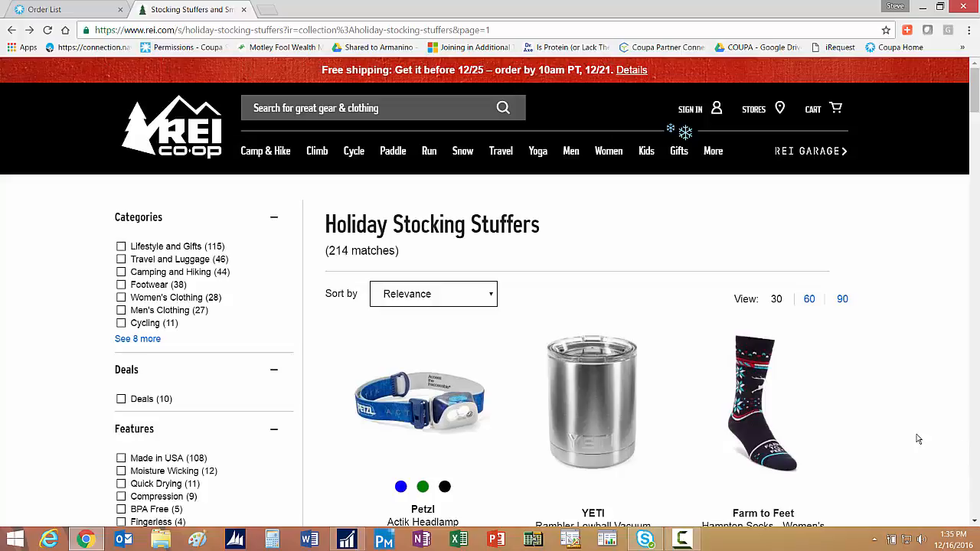
Open the Goal Zero Flip 10 Portable Battery product from REI's Holiday Stocking Stuffers page.
scroll(919, 439, "down", 3)
scroll(918, 438, "down", 6)
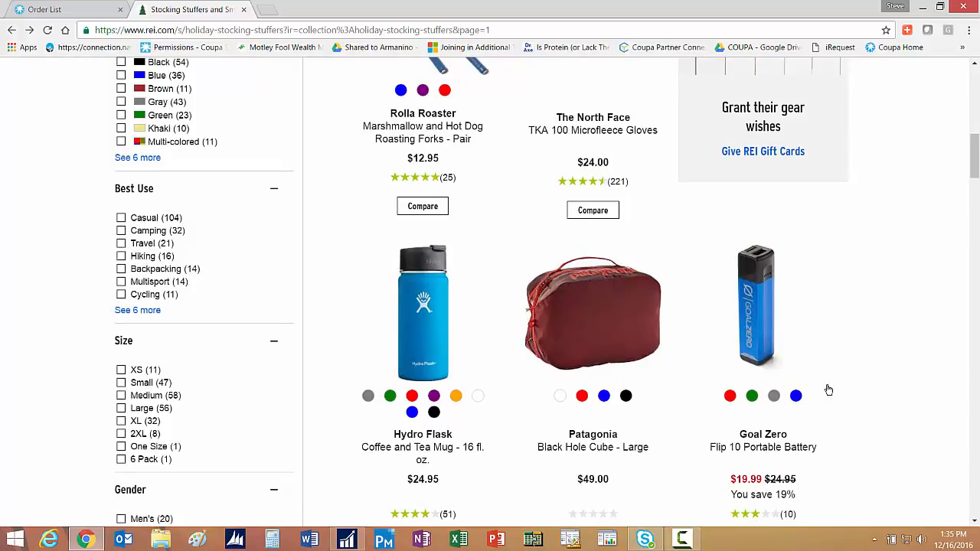
left_click(755, 329)
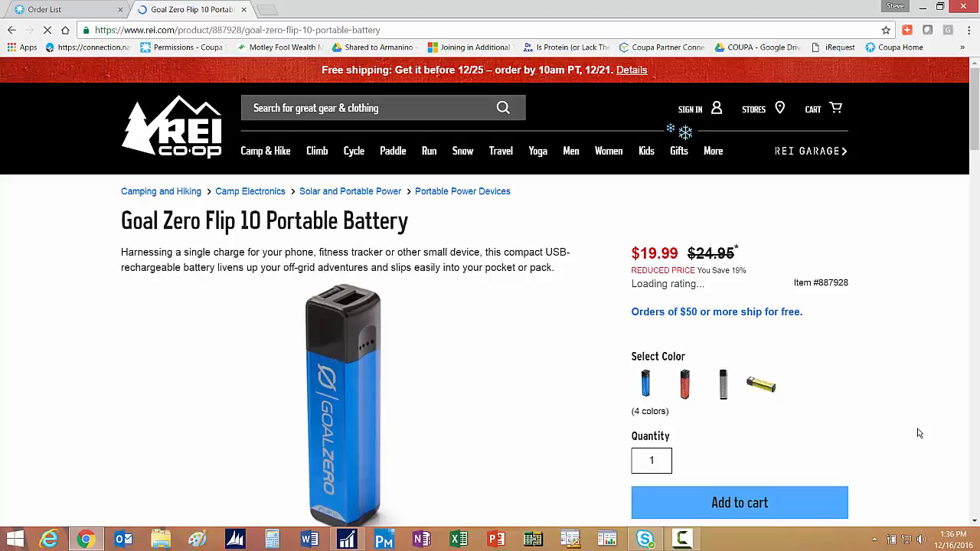
Start an iRequest for the Goal Zero battery with the blue battery product image, a price of 19.99 and a quantity of 5.
left_click(840, 47)
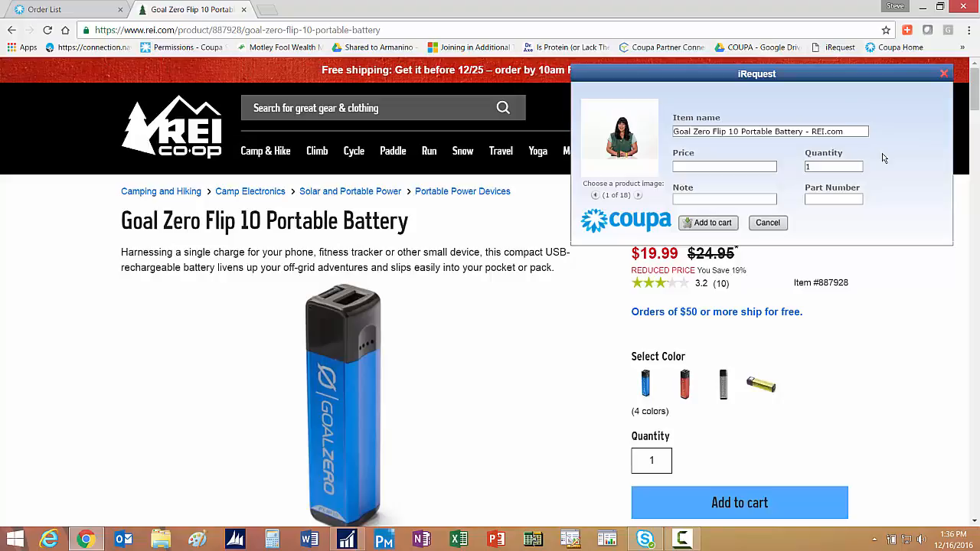
left_click(639, 196)
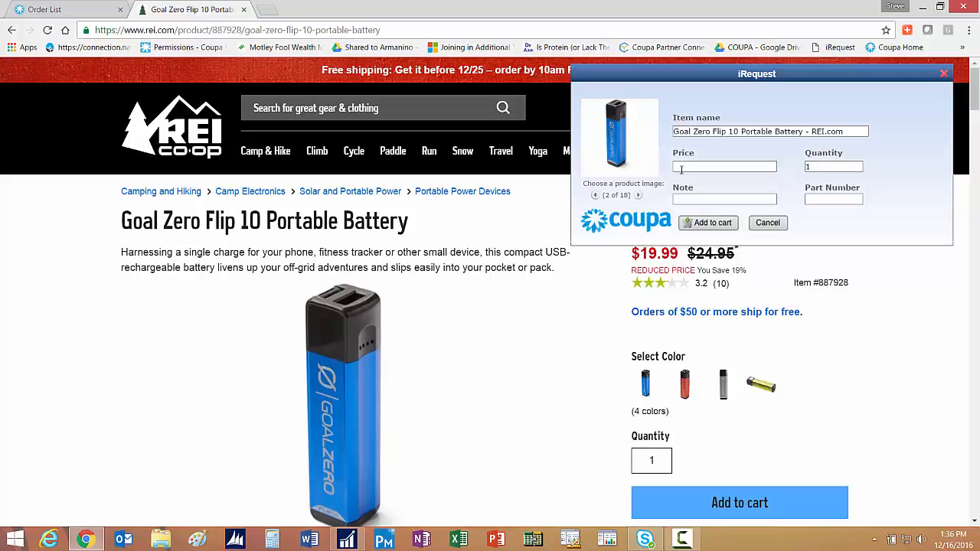
left_click(684, 168)
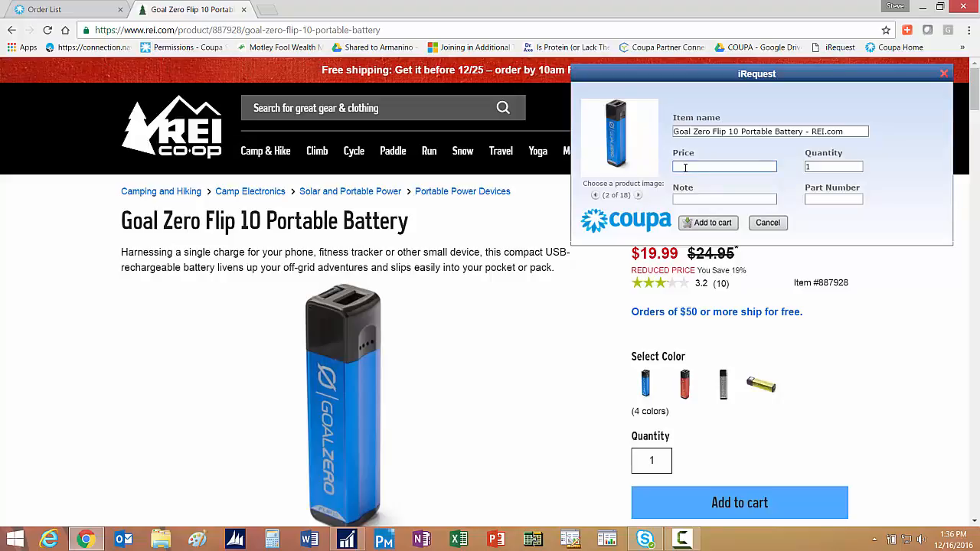
type("19.99")
key("Tab")
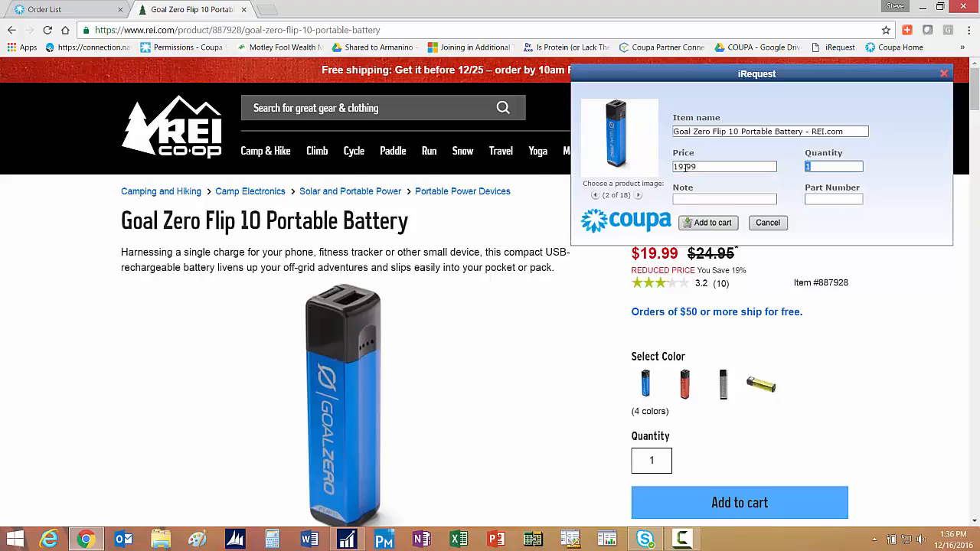
type("5")
key("Tab")
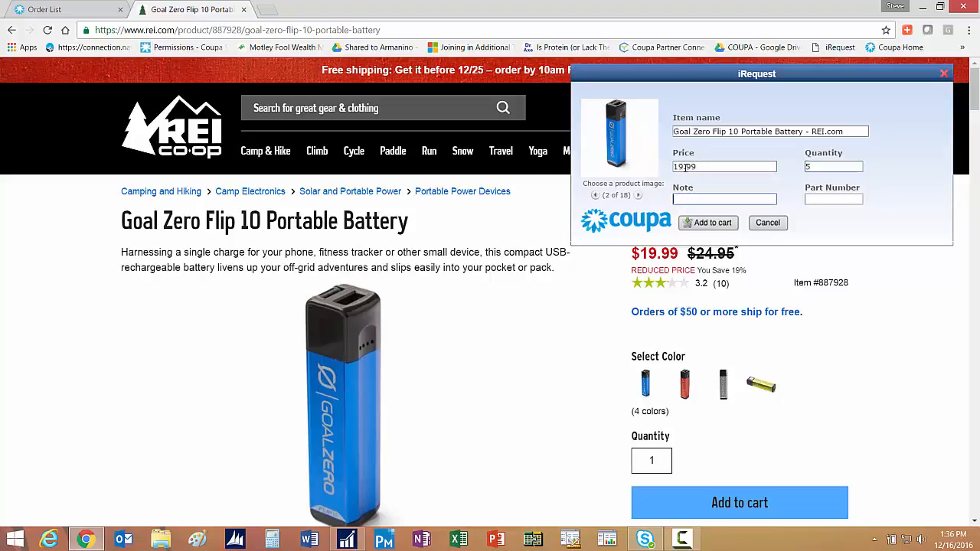
Enter 887928 as the iRequest part number and add the battery to the Coupa cart.
left_click(832, 198)
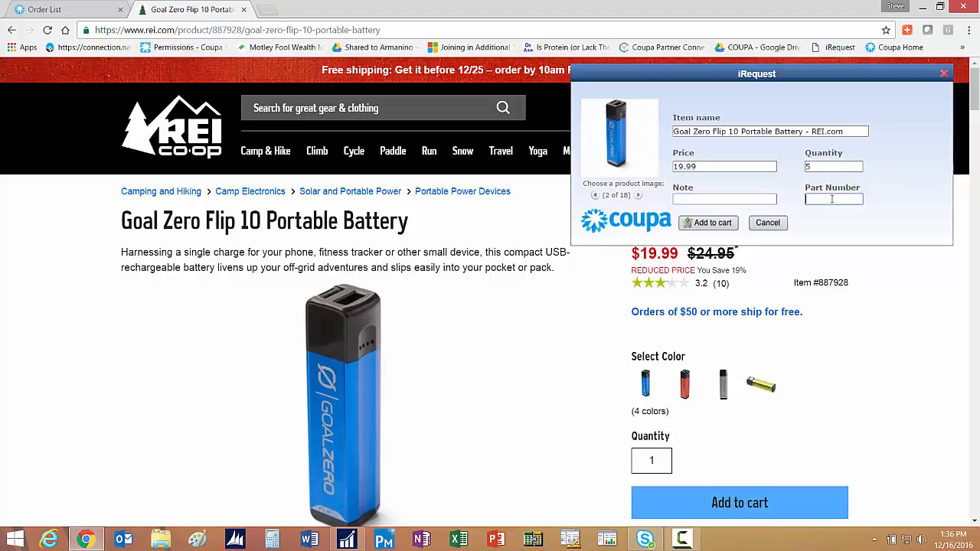
type("887928")
left_click(709, 226)
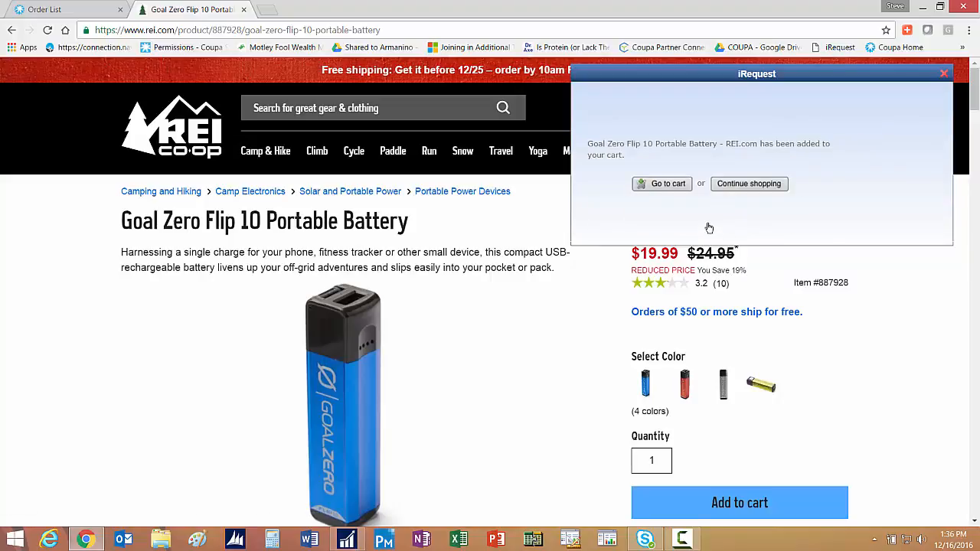
Go to the Coupa cart and review its items, billing details and approval chain.
left_click(668, 185)
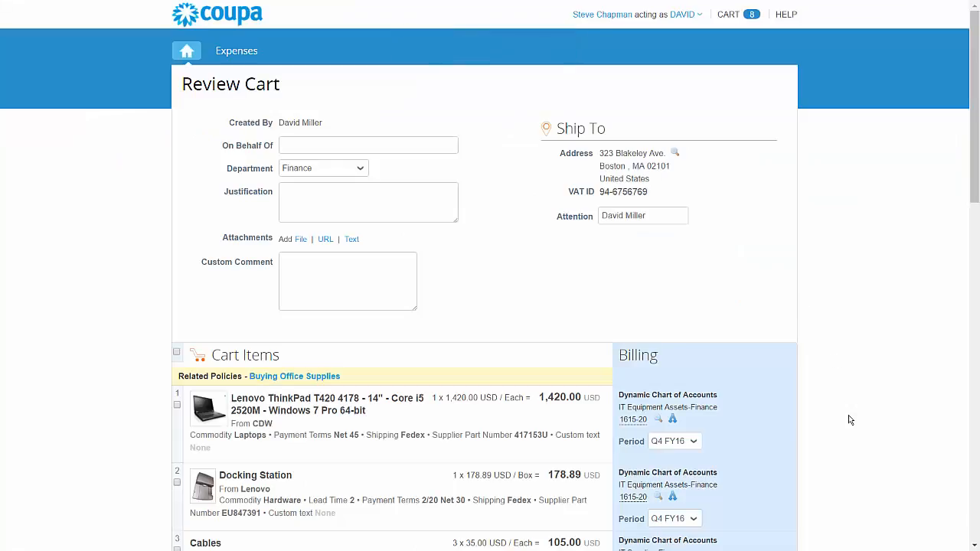
scroll(848, 419, "down", 5)
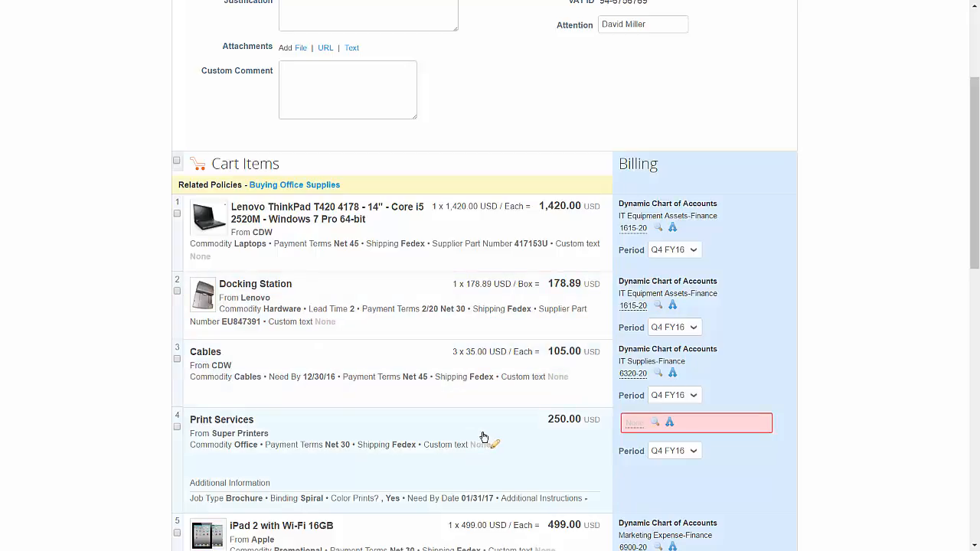
scroll(483, 437, "down", 3)
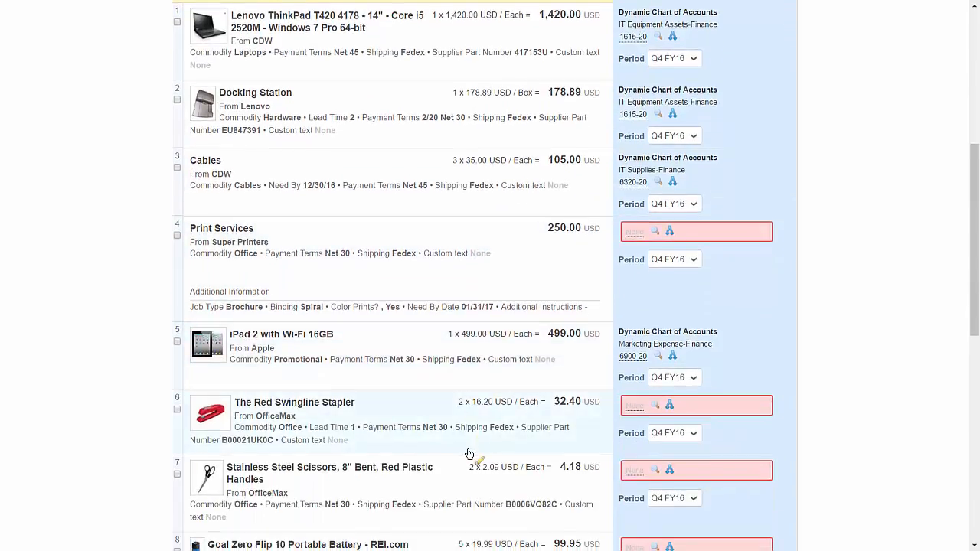
scroll(468, 391, "down", 2)
scroll(470, 454, "down", 1)
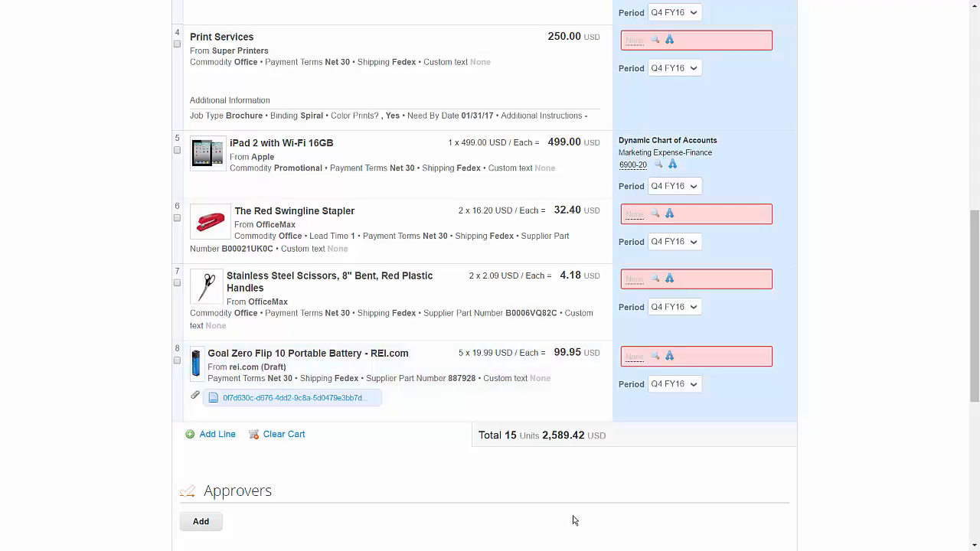
scroll(573, 520, "down", 3)
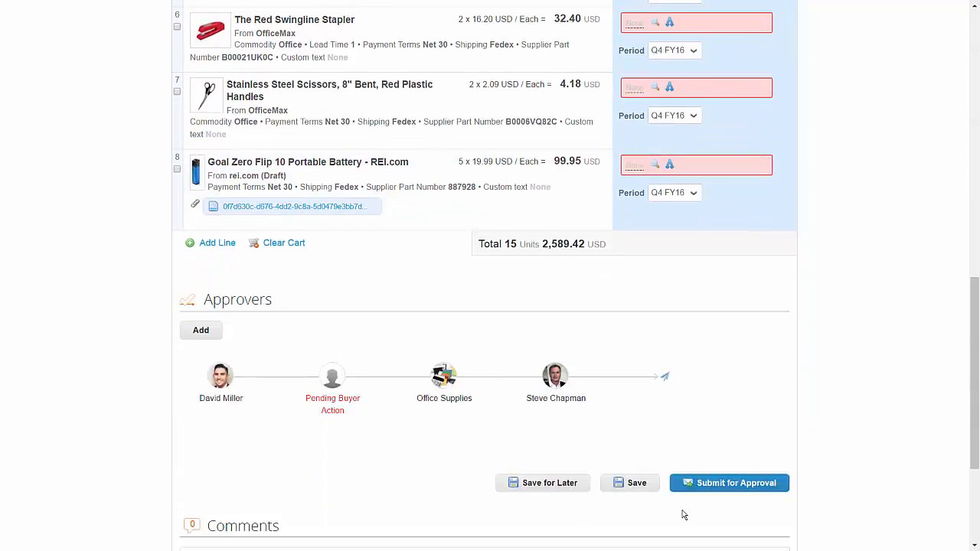